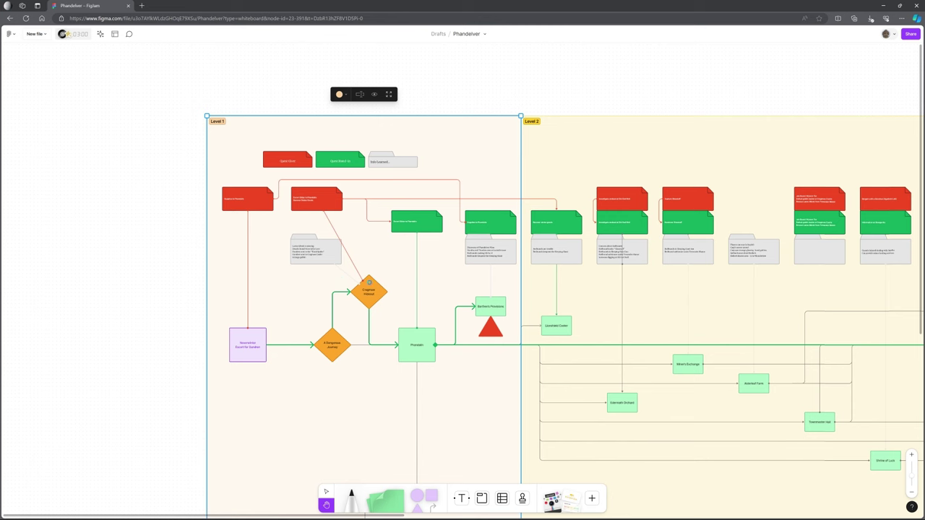
# Step: Zoom in on the Level 1 band of the Phandelver quest flowchart
pyautogui.scroll(1, 173, 293)
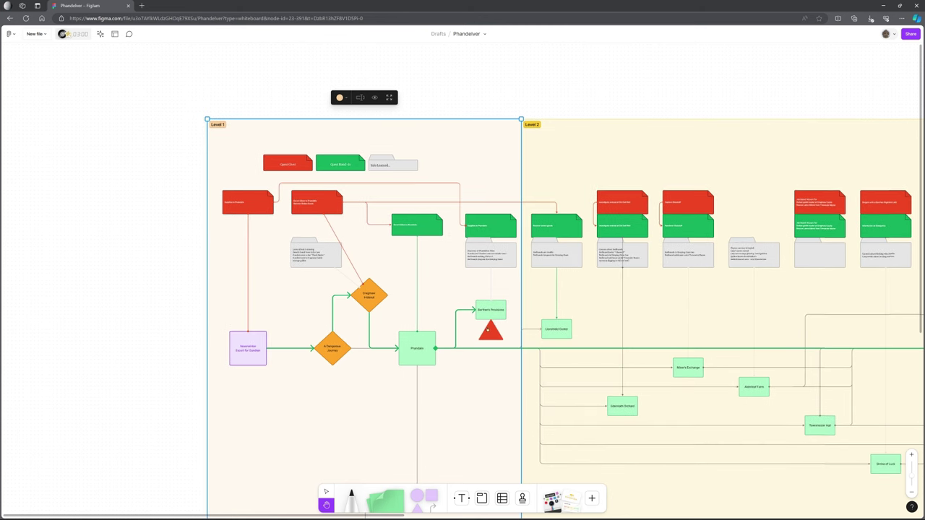
pyautogui.hotkey('ctrl', '=')
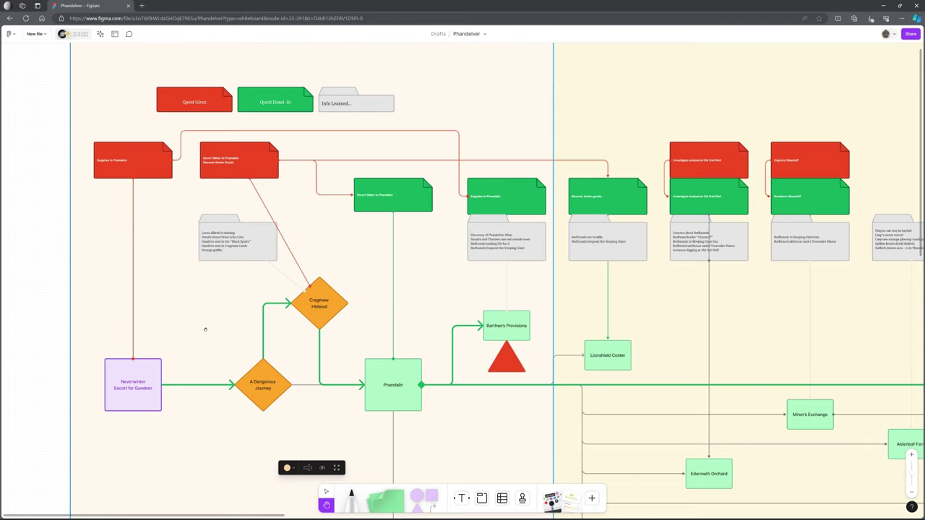
pyautogui.hscroll(-2, 73, 296)
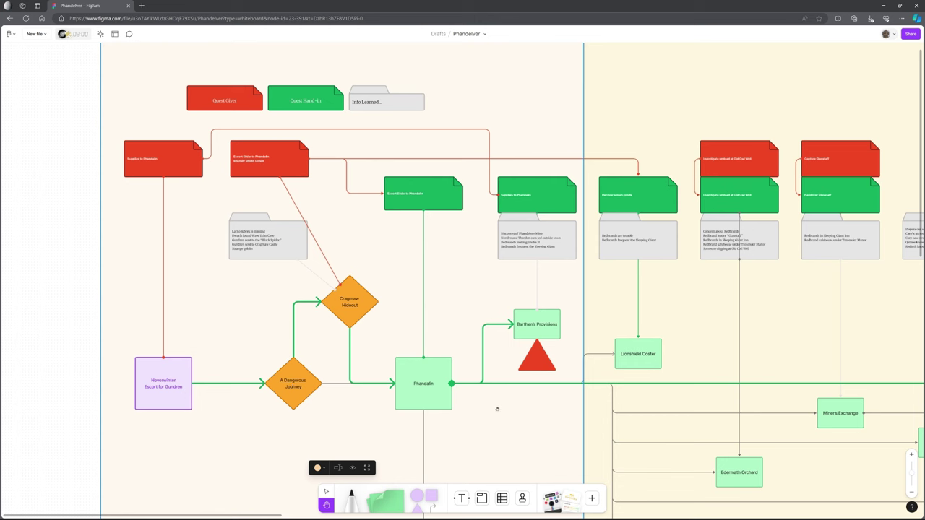
pyautogui.moveTo(497, 409); pyautogui.dragTo(351, 345)
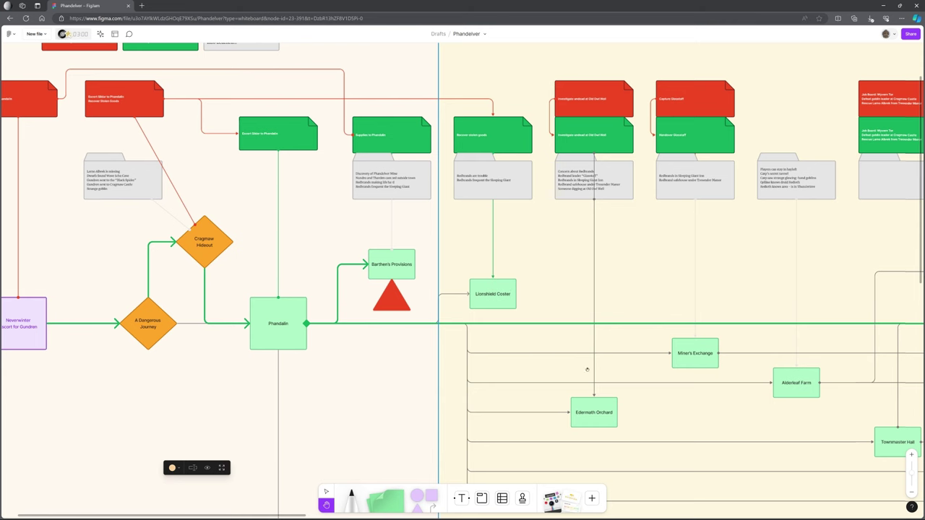
pyautogui.hscroll(8, 589, 379)
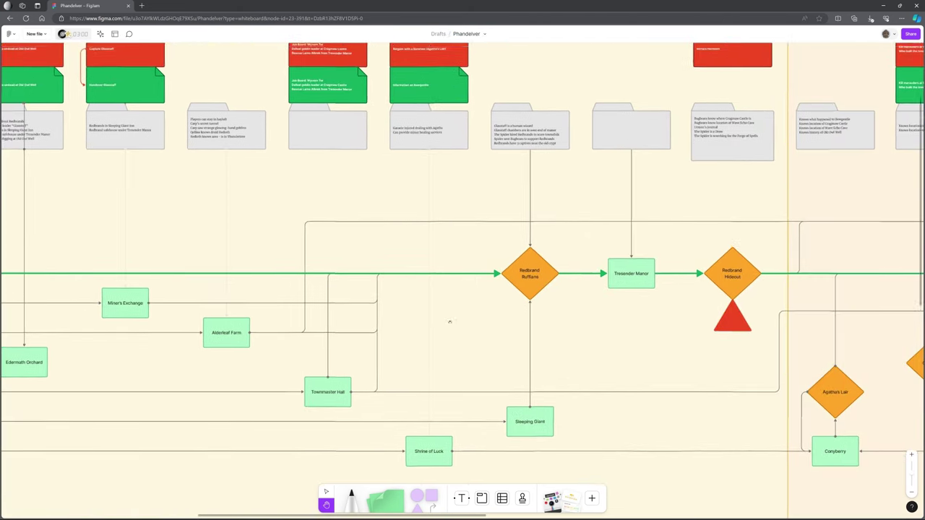
pyautogui.scroll(-1, 470, 289)
pyautogui.hscroll(3, 616, 316)
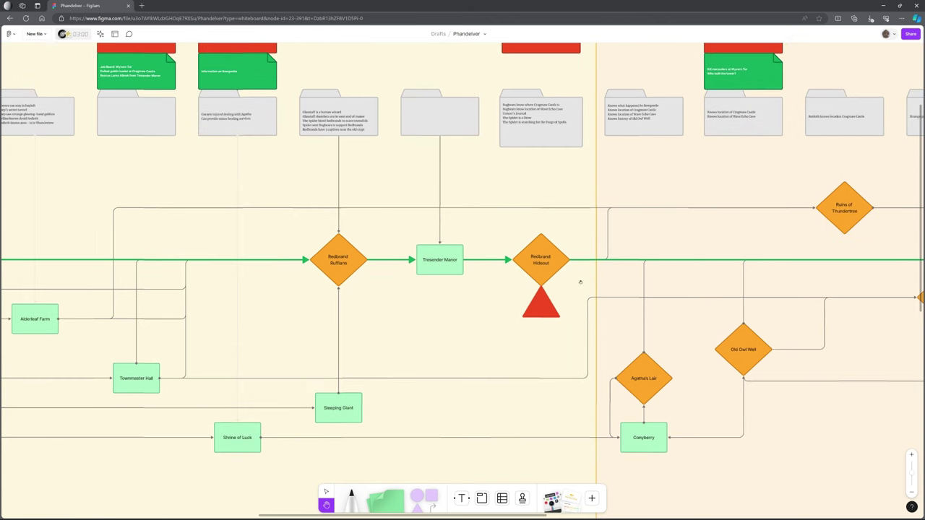
pyautogui.hscroll(5, 650, 278)
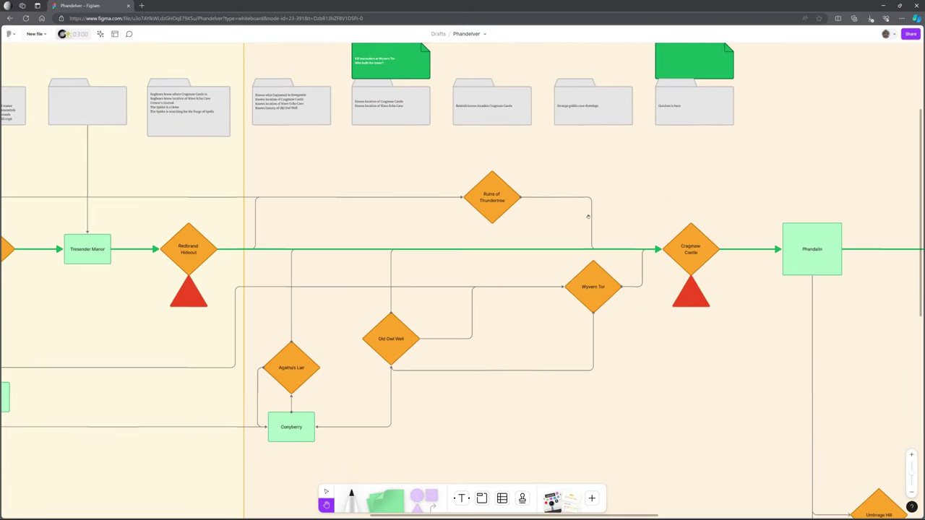
pyautogui.hscroll(5, 771, 309)
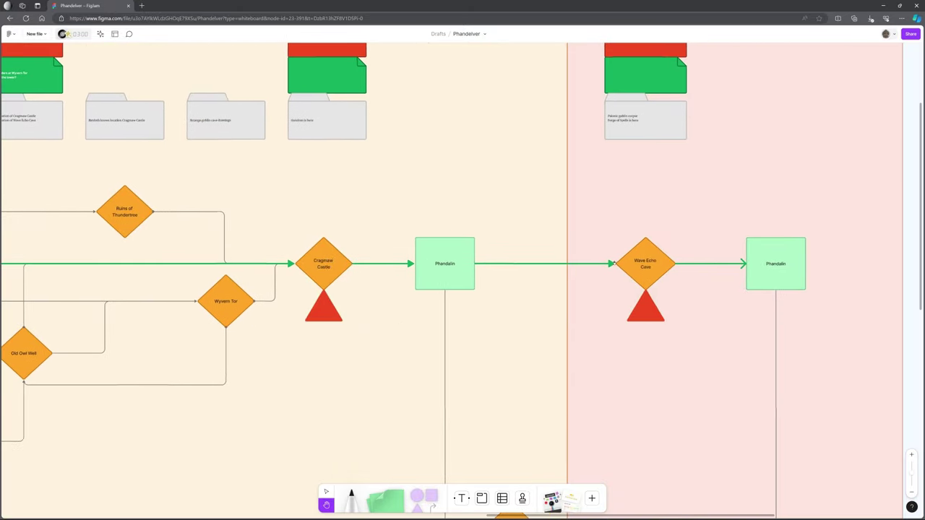
pyautogui.hscroll(-7, 59, 169)
pyautogui.scroll(2, 59, 170)
pyautogui.moveTo(49, 312); pyautogui.dragTo(815, 329)
pyautogui.moveTo(138, 337); pyautogui.dragTo(463, 347)
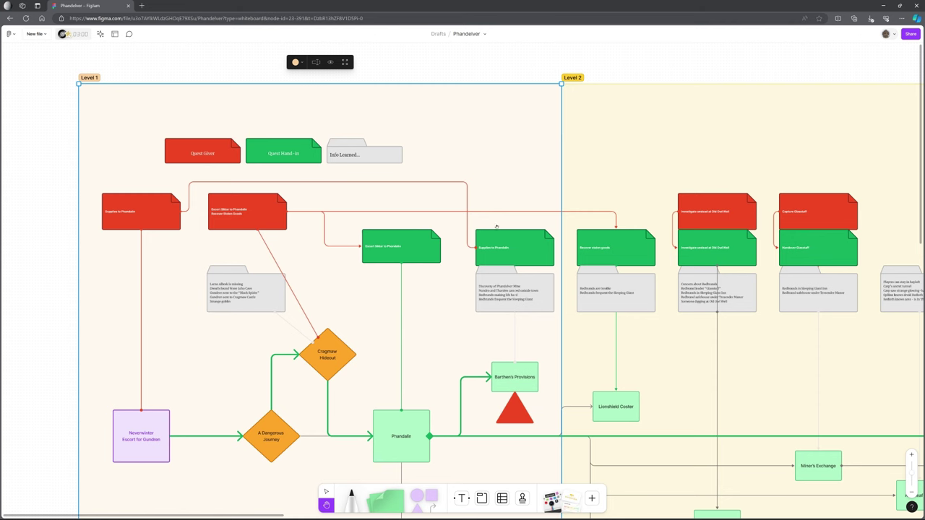
pyautogui.hscroll(4, 694, 361)
pyautogui.scroll(-1, 694, 361)
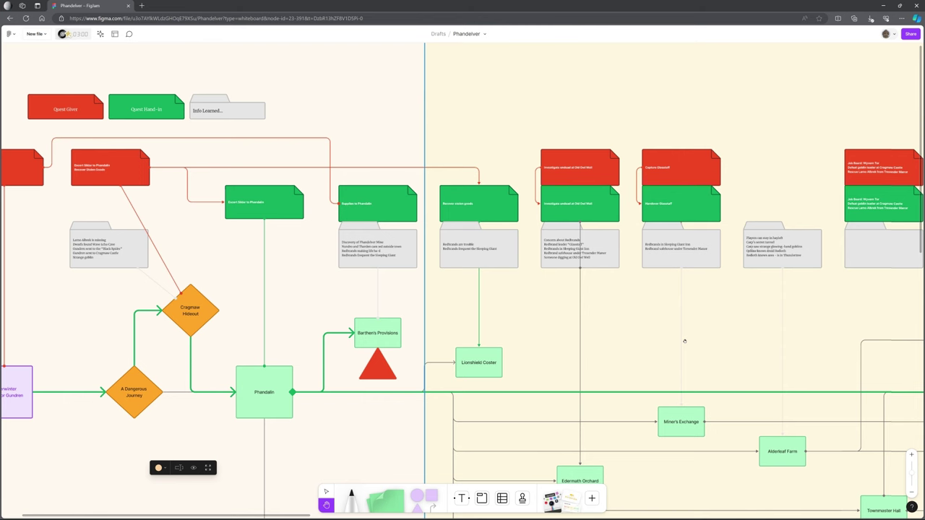
pyautogui.moveTo(744, 344)
pyautogui.mouseDown()
pyautogui.moveTo(600, 344)
pyautogui.moveTo(729, 346)
pyautogui.mouseUp()
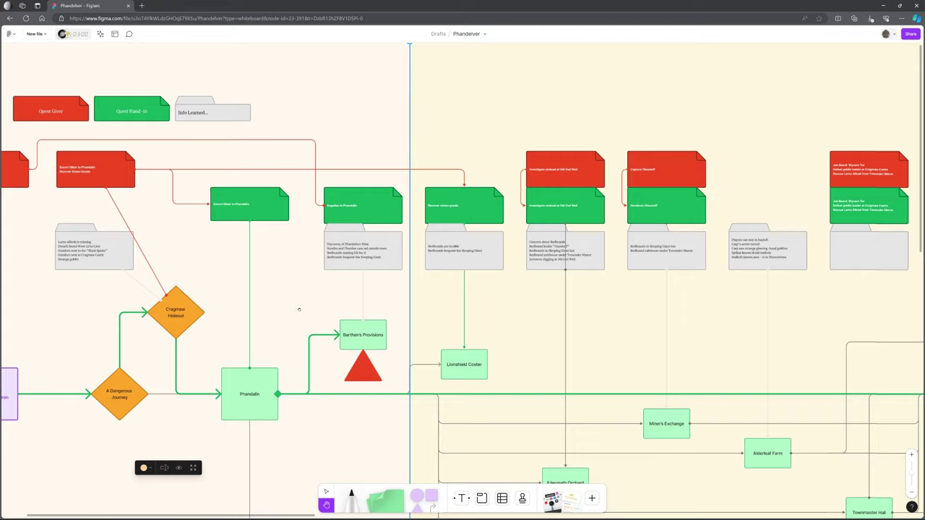
pyautogui.hscroll(-5, 300, 310)
pyautogui.scroll(1, 299, 311)
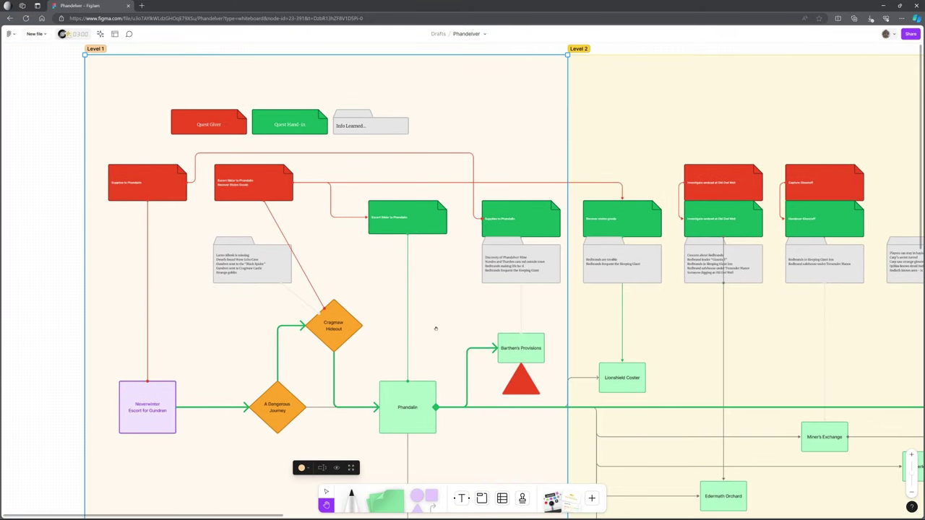
pyautogui.scroll(-3, 477, 318)
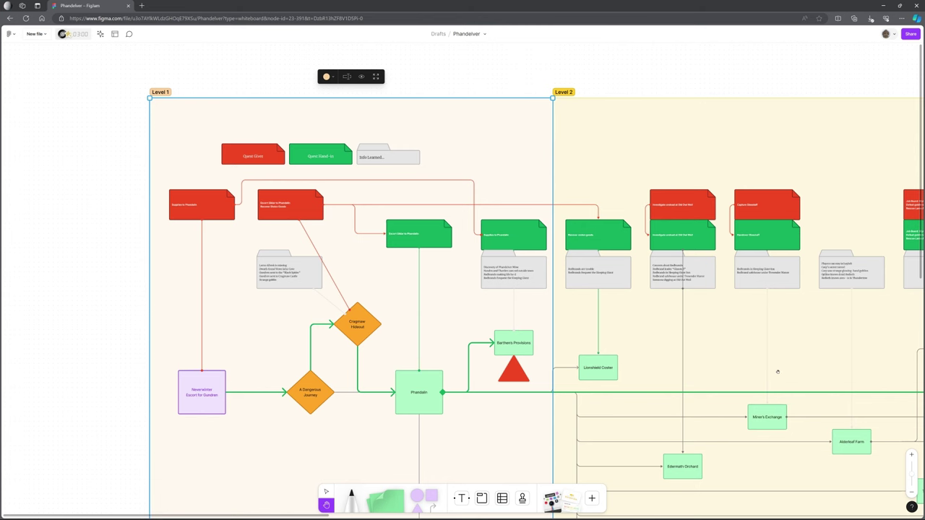
pyautogui.moveTo(779, 367); pyautogui.dragTo(344, 331)
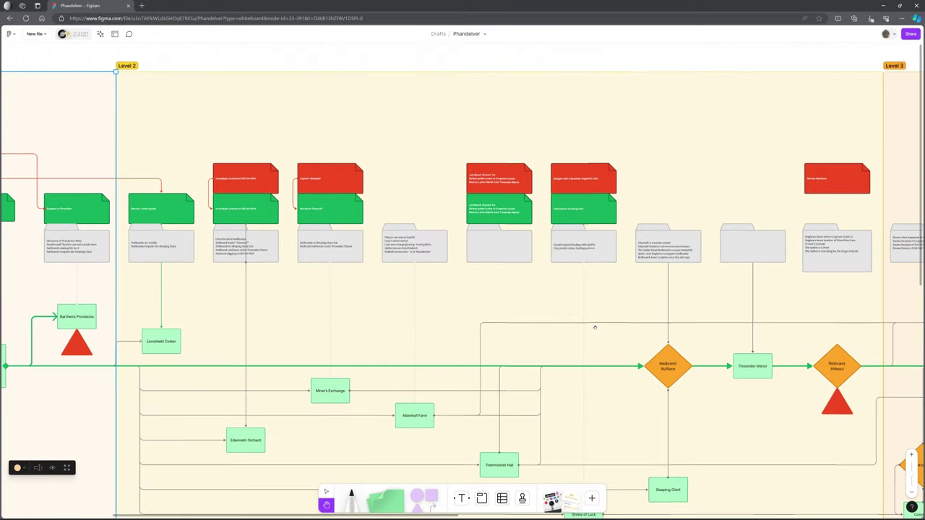
pyautogui.moveTo(804, 320); pyautogui.dragTo(256, 310)
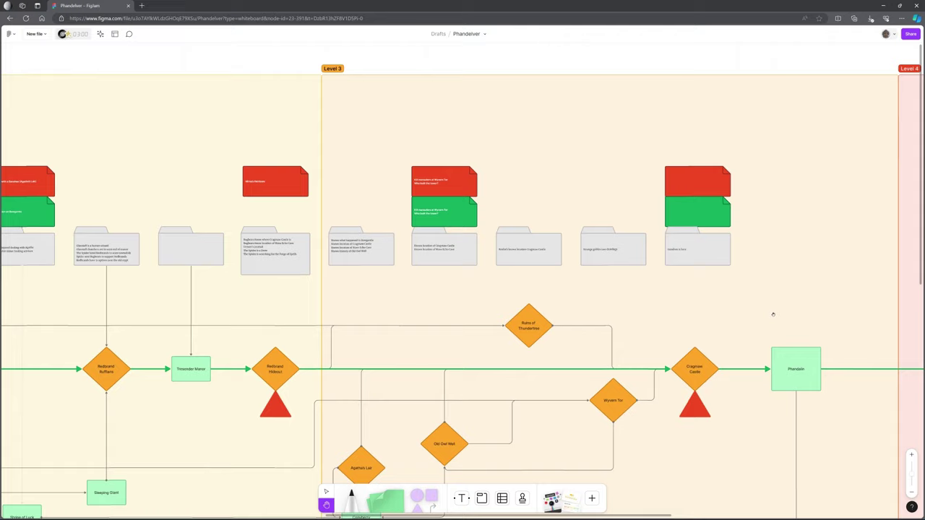
pyautogui.moveTo(864, 296); pyautogui.dragTo(357, 294)
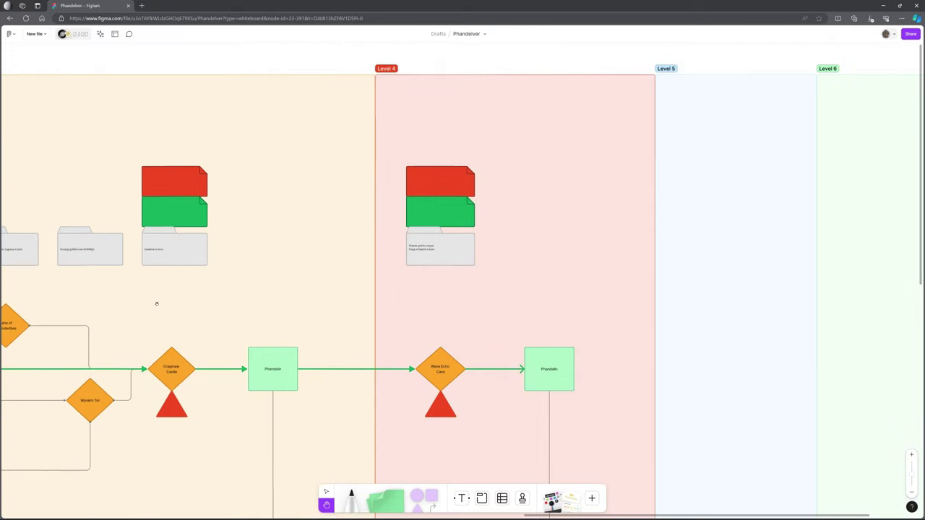
pyautogui.moveTo(115, 294); pyautogui.dragTo(599, 241)
pyautogui.hscroll(-10, 289, 268)
pyautogui.moveTo(57, 265); pyautogui.dragTo(400, 241)
pyautogui.hscroll(-5, 469, 272)
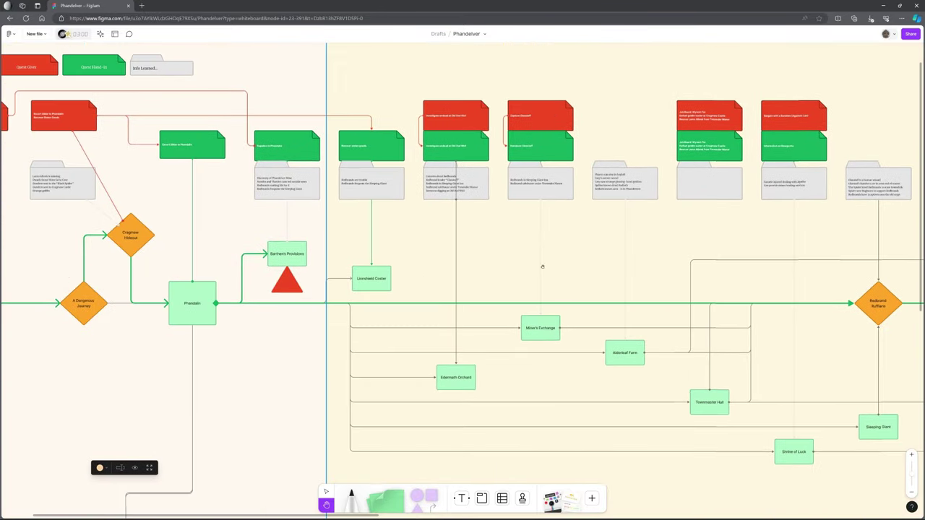
pyautogui.moveTo(245, 229); pyautogui.dragTo(484, 250)
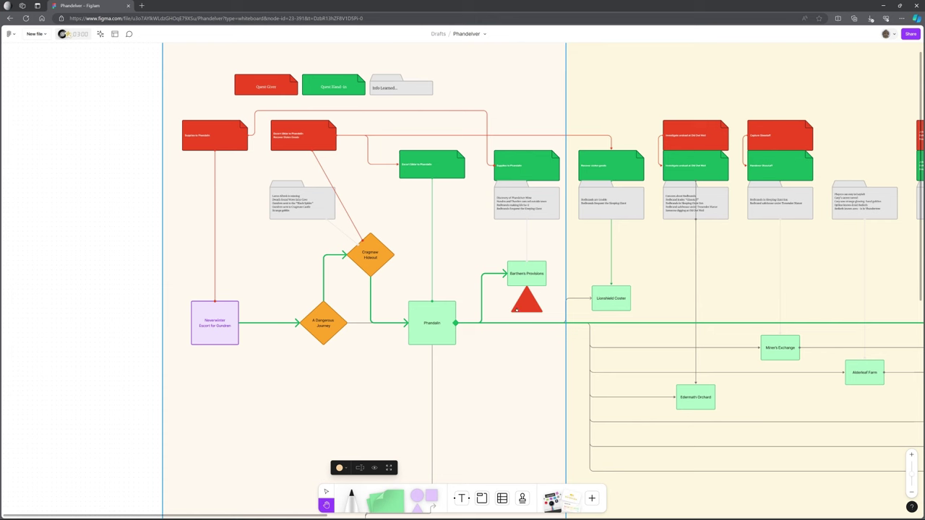
pyautogui.moveTo(821, 410); pyautogui.dragTo(312, 400)
pyautogui.moveTo(581, 404); pyautogui.dragTo(545, 351)
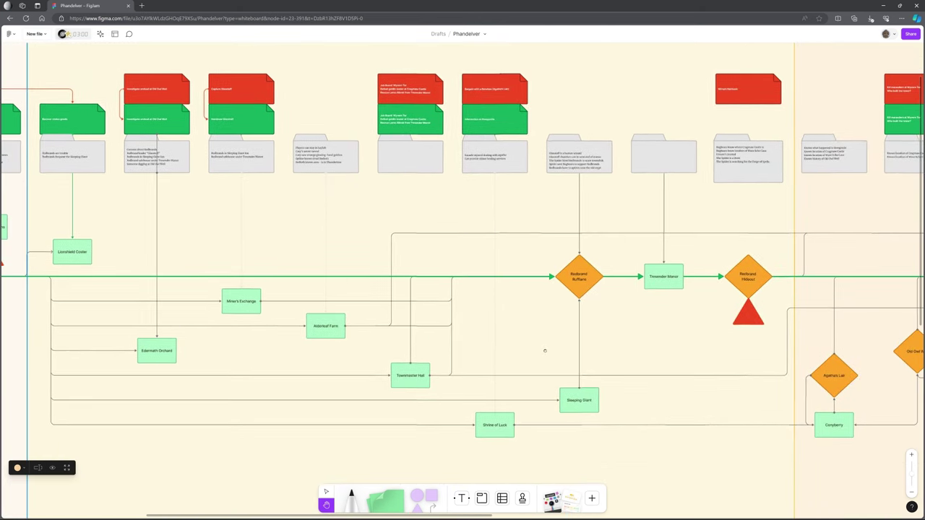
pyautogui.moveTo(653, 350); pyautogui.dragTo(422, 312)
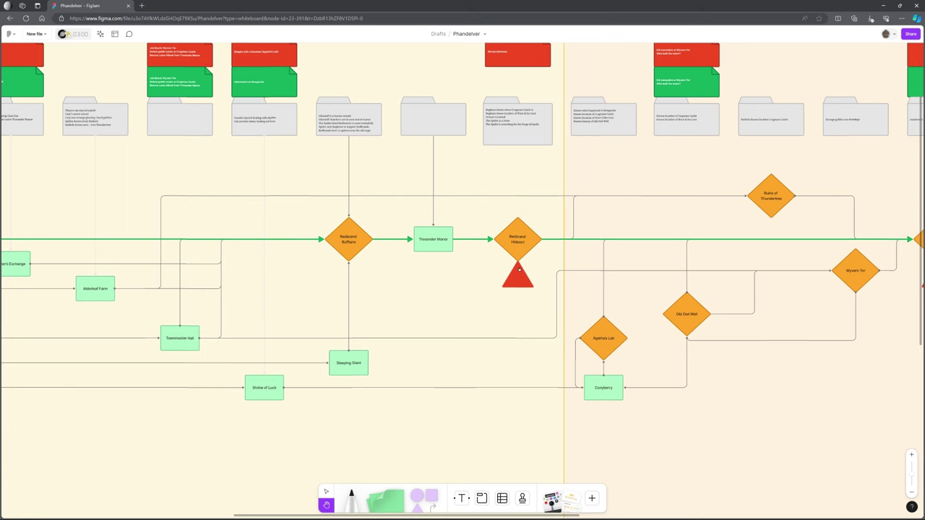
pyautogui.scroll(-1, 518, 269)
pyautogui.scroll(1, 518, 269)
pyautogui.moveTo(822, 375); pyautogui.dragTo(675, 371)
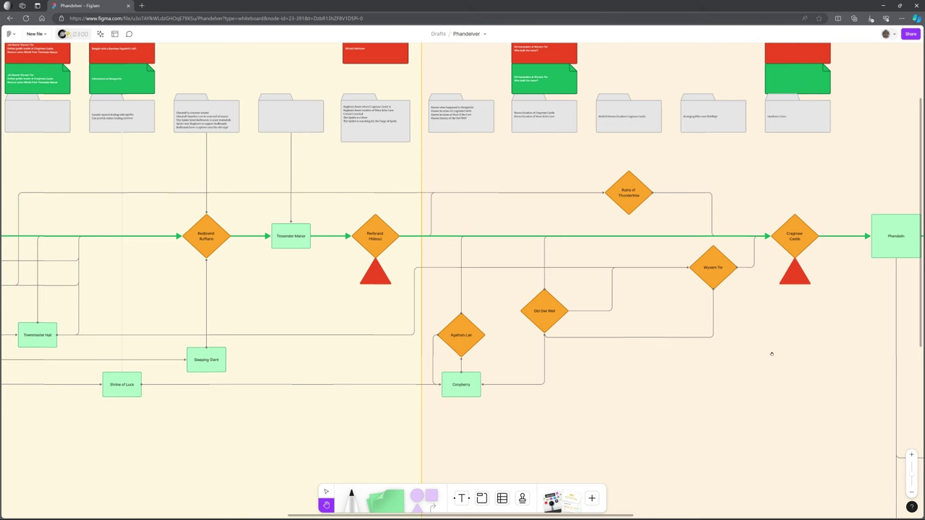
pyautogui.moveTo(771, 353); pyautogui.dragTo(675, 358)
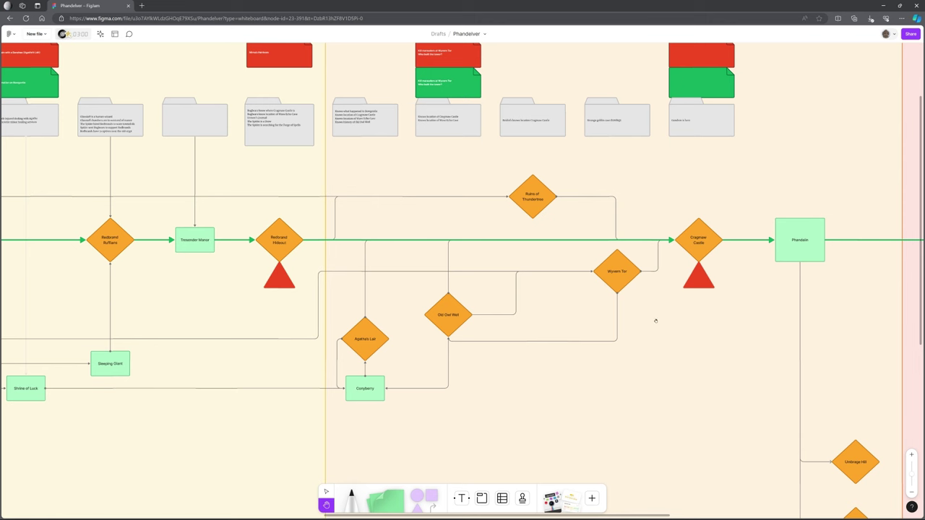
pyautogui.moveTo(694, 343); pyautogui.dragTo(378, 424)
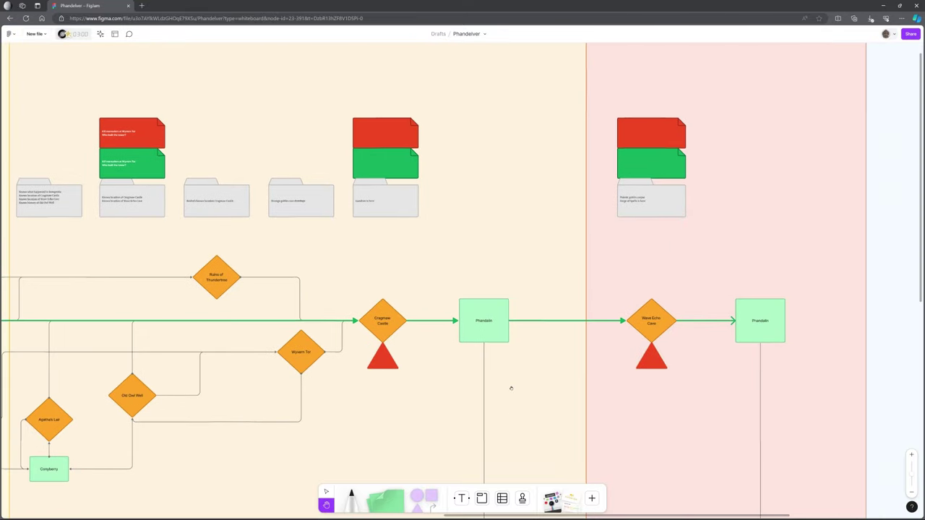
pyautogui.moveTo(549, 392); pyautogui.dragTo(489, 372)
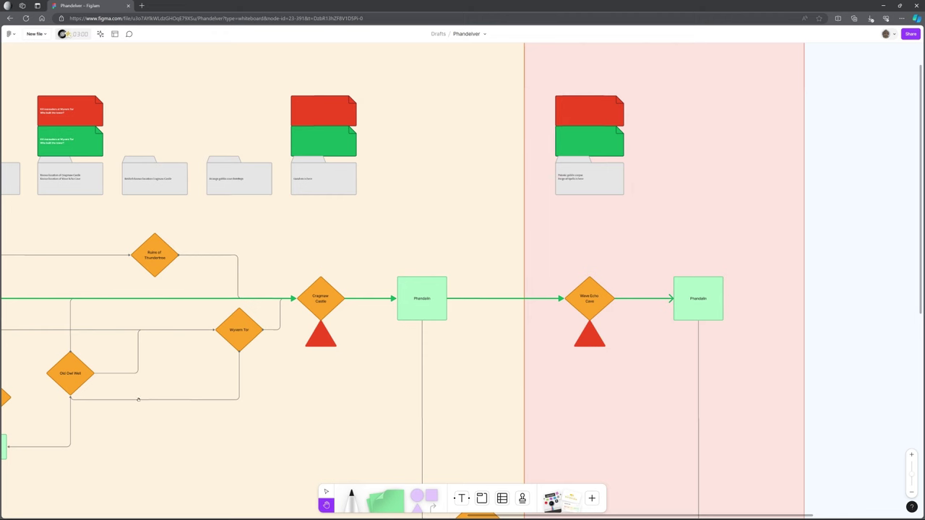
pyautogui.moveTo(135, 392); pyautogui.dragTo(315, 339)
pyautogui.moveTo(196, 330); pyautogui.dragTo(690, 344)
pyautogui.moveTo(106, 331); pyautogui.dragTo(381, 293)
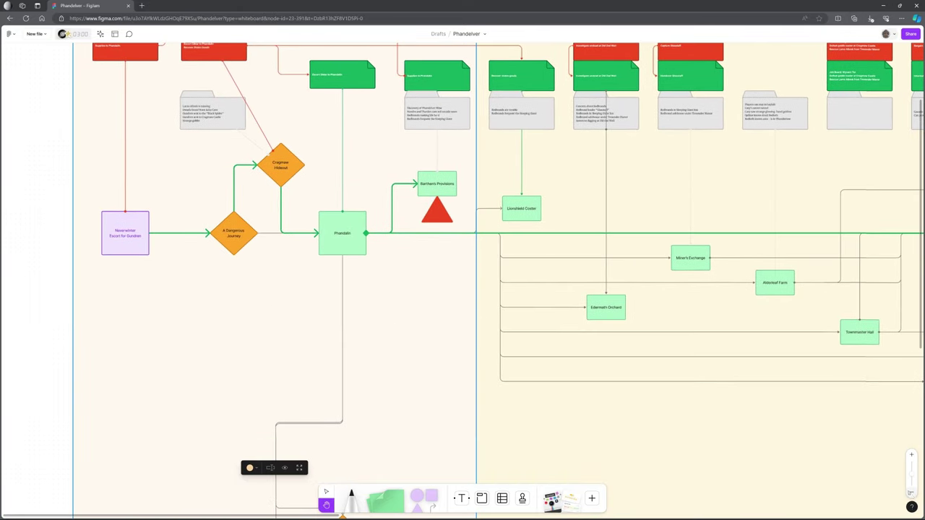
pyautogui.hotkey('ctrl', '-')
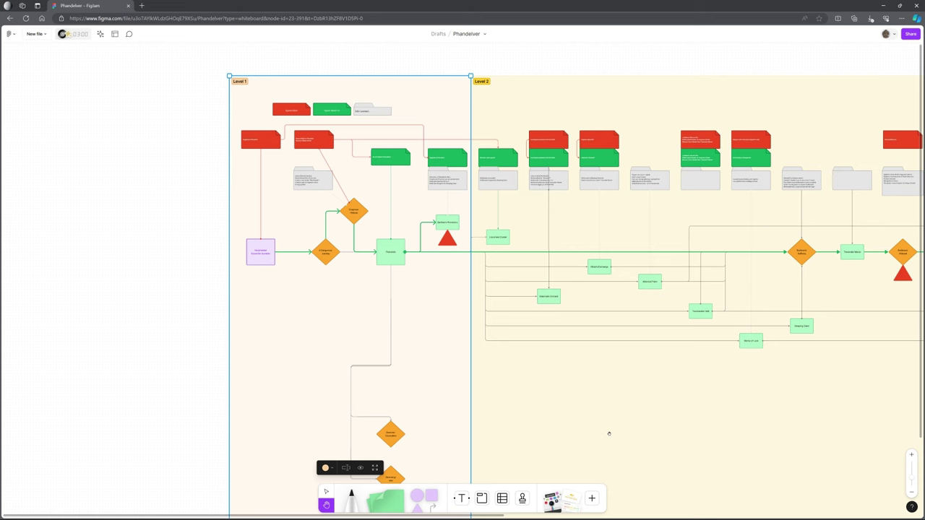
pyautogui.moveTo(606, 434); pyautogui.dragTo(656, 323)
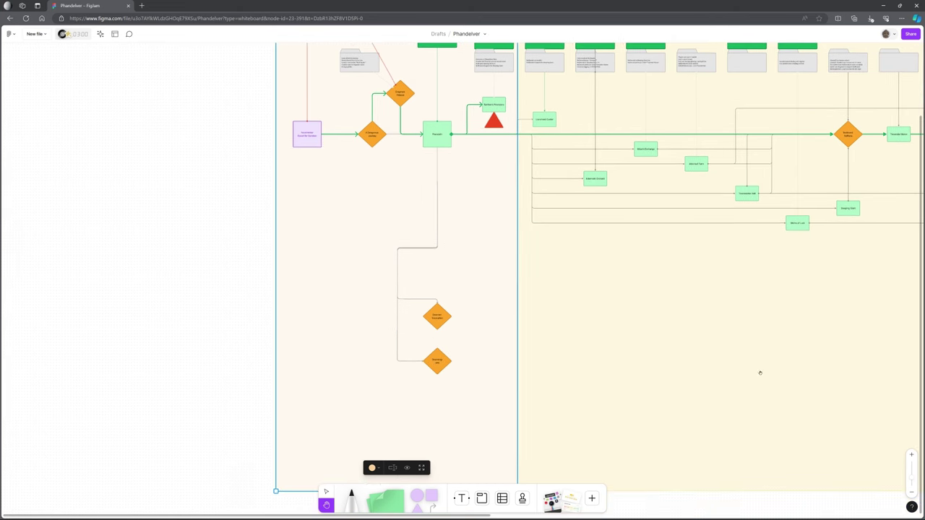
pyautogui.click(912, 454)
pyautogui.scroll(2, 528, 291)
pyautogui.moveTo(527, 291); pyautogui.dragTo(549, 430)
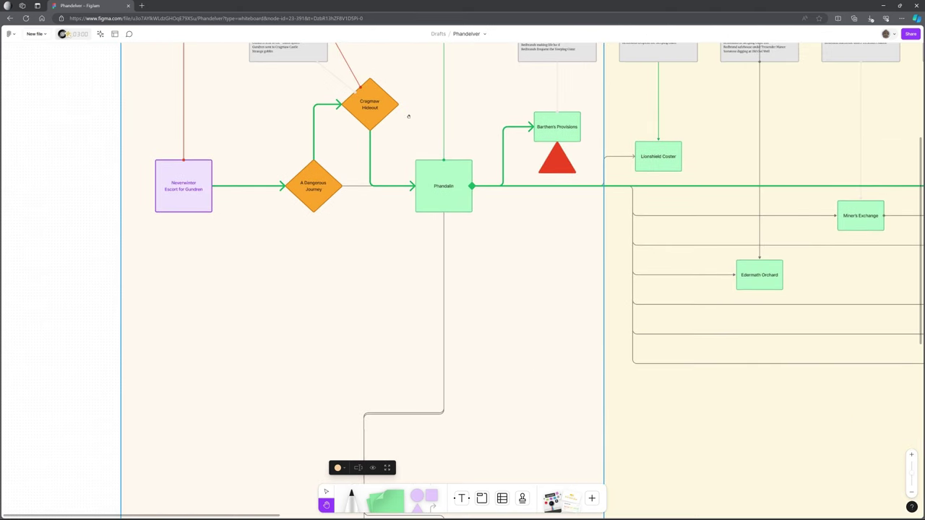
pyautogui.scroll(-5, 483, 372)
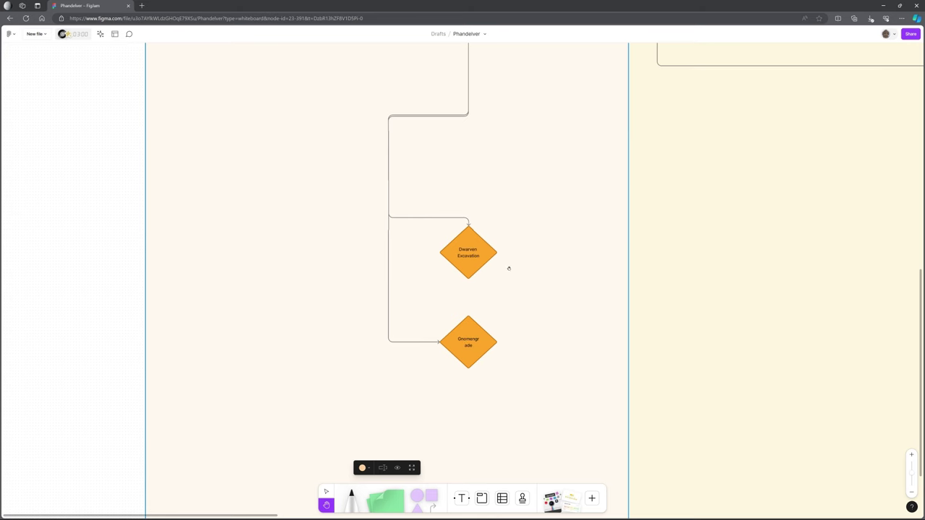
pyautogui.moveTo(561, 182); pyautogui.dragTo(537, 378)
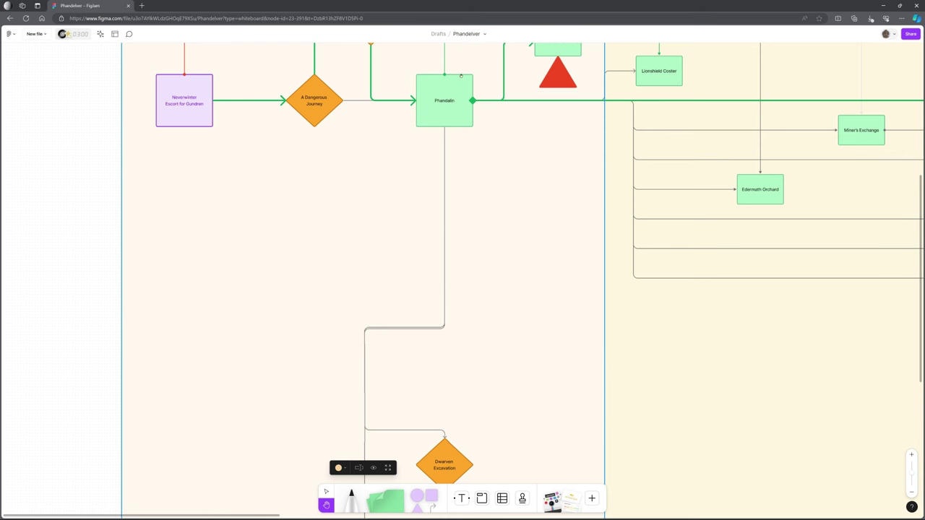
pyautogui.moveTo(485, 82); pyautogui.dragTo(486, 206)
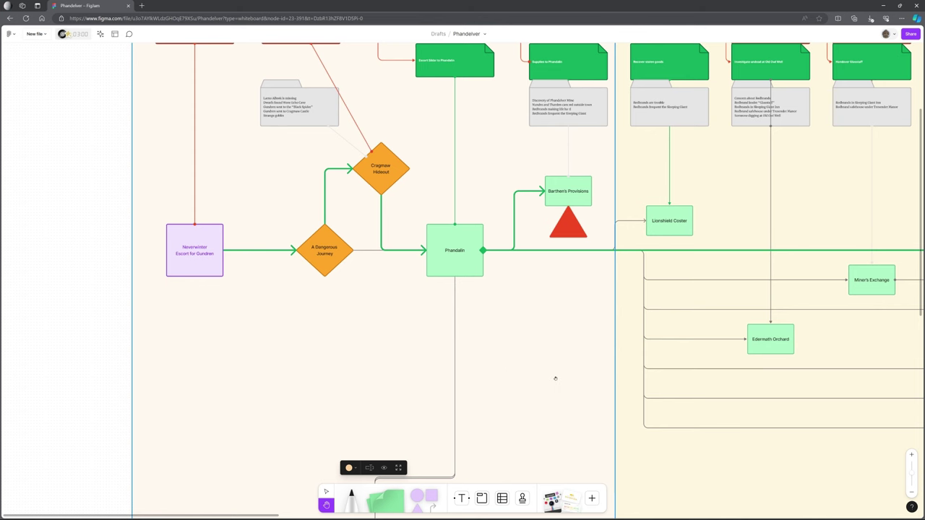
# Step: Pan past Agatha's Lair, Conyberry and Old Owl Well, then zoom out to fit Levels 1–6
pyautogui.scroll(-1, 555, 378)
pyautogui.moveTo(722, 464); pyautogui.dragTo(406, 415)
pyautogui.moveTo(714, 434); pyautogui.dragTo(374, 420)
pyautogui.moveTo(687, 407); pyautogui.dragTo(600, 240)
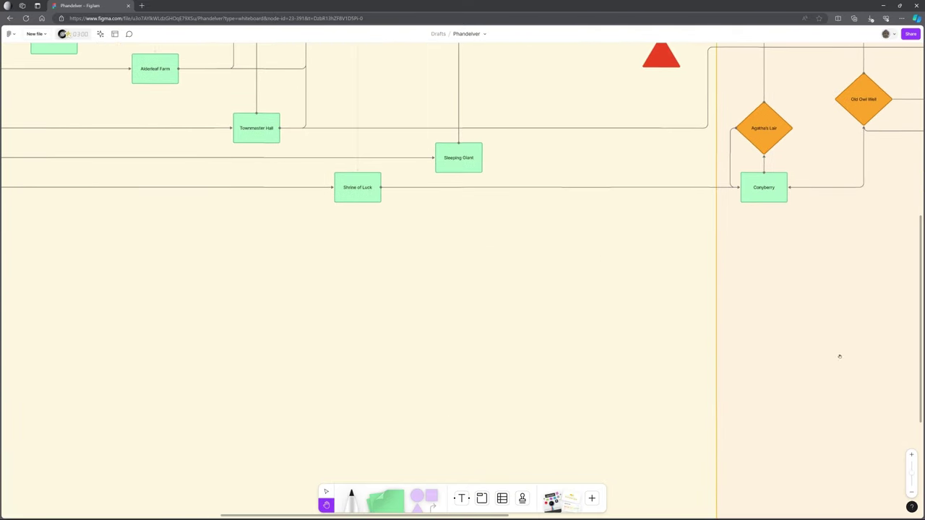
pyautogui.click(911, 490)
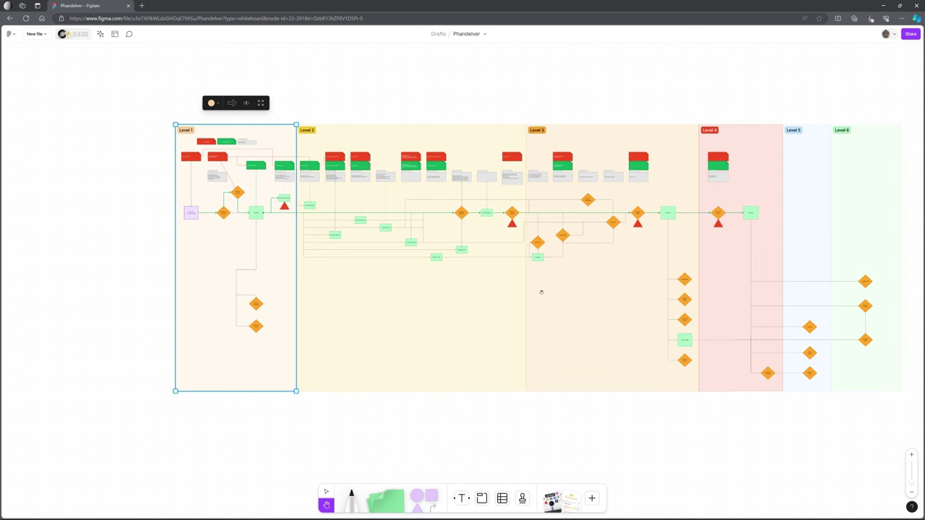
pyautogui.moveTo(627, 295); pyautogui.dragTo(518, 313)
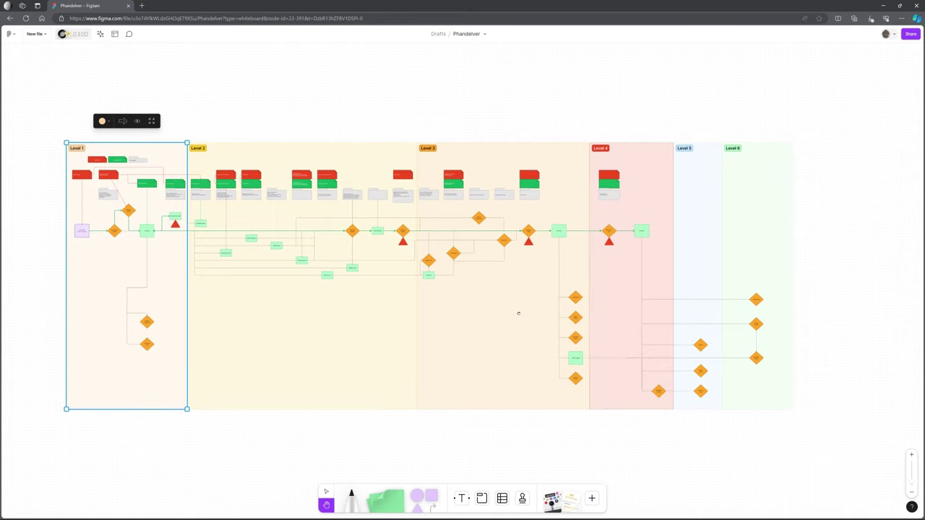
# Step: Zoom in and pan over Umbrage Hill, Tower of Storms, Mountain's Toe Mine, Cragmaw Castle and Wyvern Tor
pyautogui.click(912, 456)
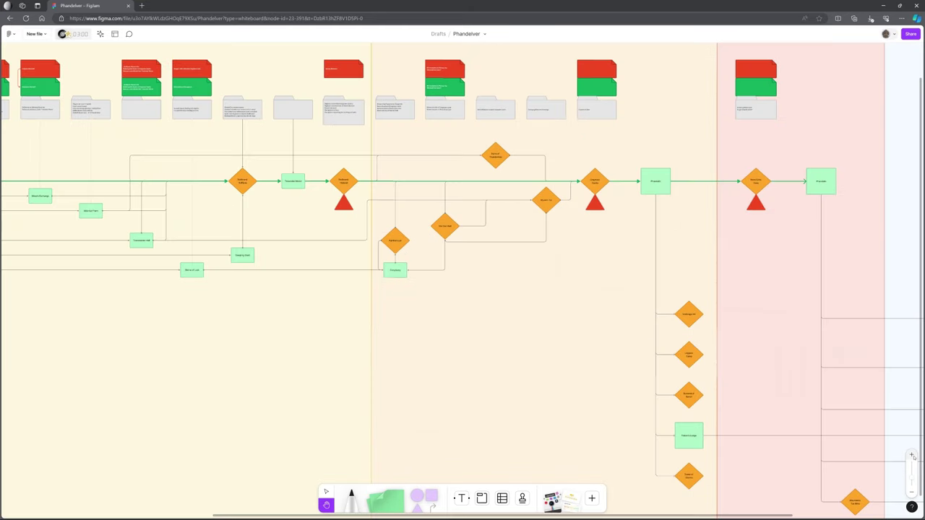
pyautogui.moveTo(671, 439); pyautogui.dragTo(332, 291)
pyautogui.moveTo(491, 325); pyautogui.dragTo(420, 275)
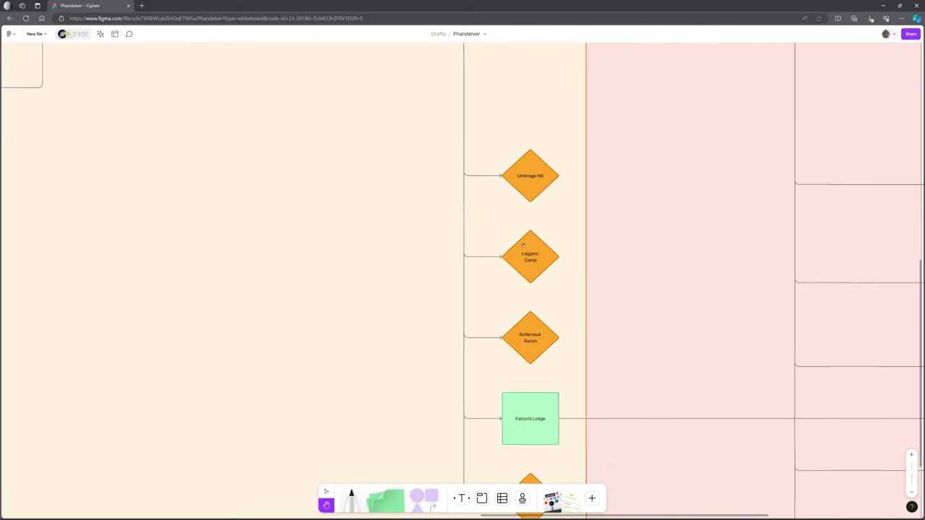
pyautogui.moveTo(570, 375); pyautogui.dragTo(559, 252)
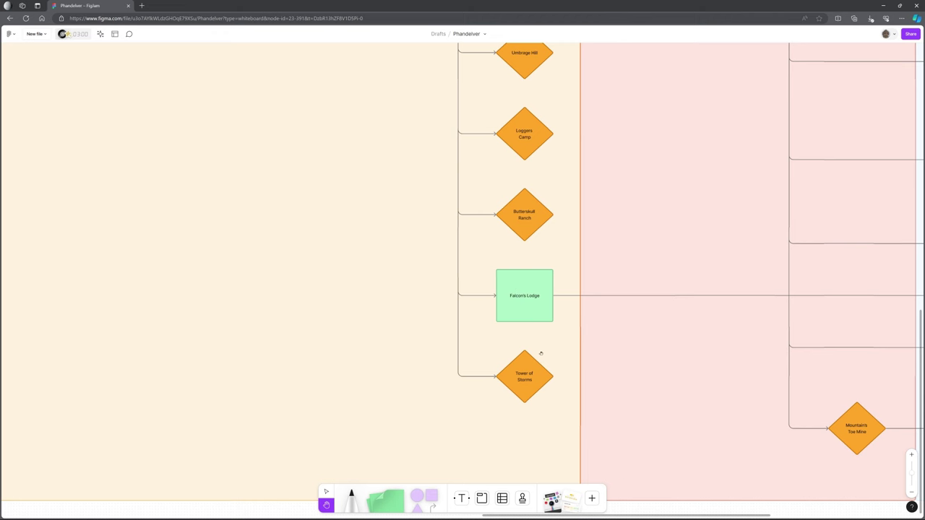
pyautogui.moveTo(448, 120); pyautogui.dragTo(516, 450)
# Step: Follow the Phandalin branch to Umbrage Hill and Wave Echo Cave, edging toward Level 5
pyautogui.scroll(2, 464, 266)
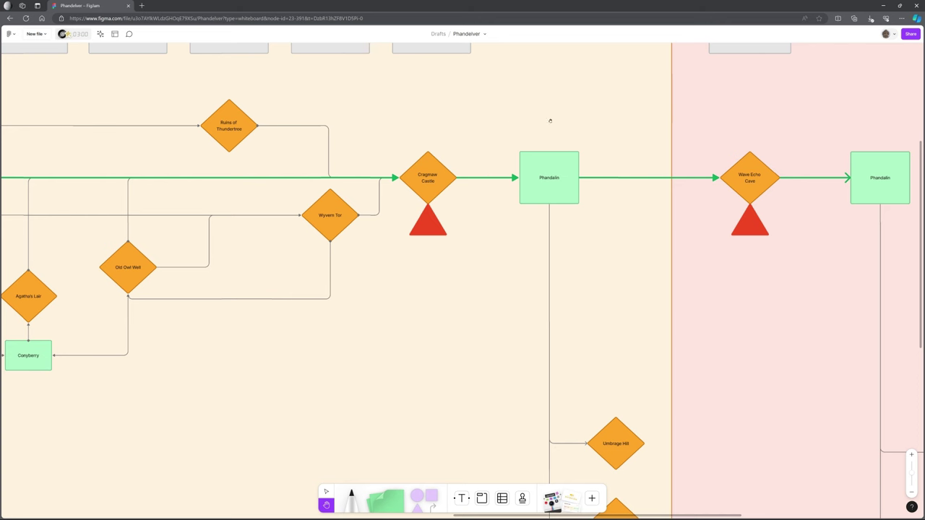
pyautogui.scroll(-1, 467, 279)
pyautogui.scroll(1, 465, 283)
pyautogui.hscroll(-10, 381, 330)
pyautogui.hscroll(1, 703, 352)
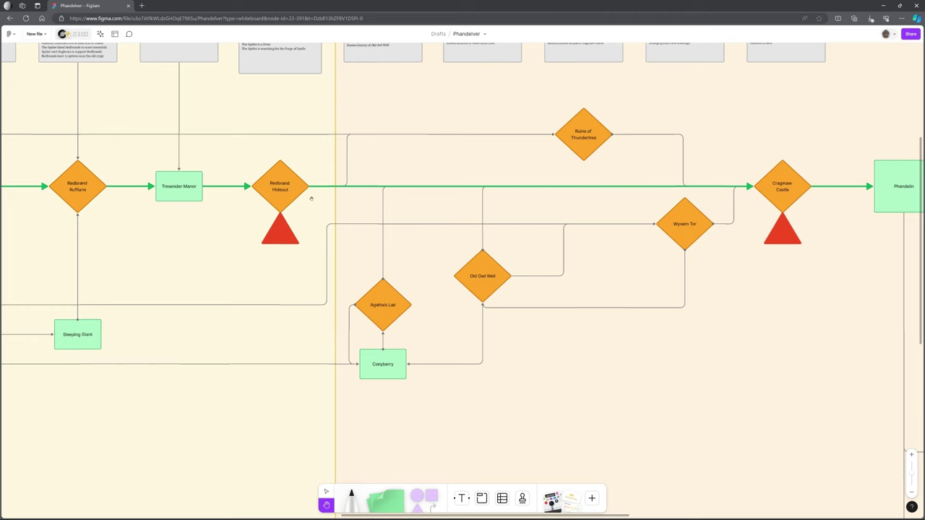
pyautogui.hscroll(4, 594, 354)
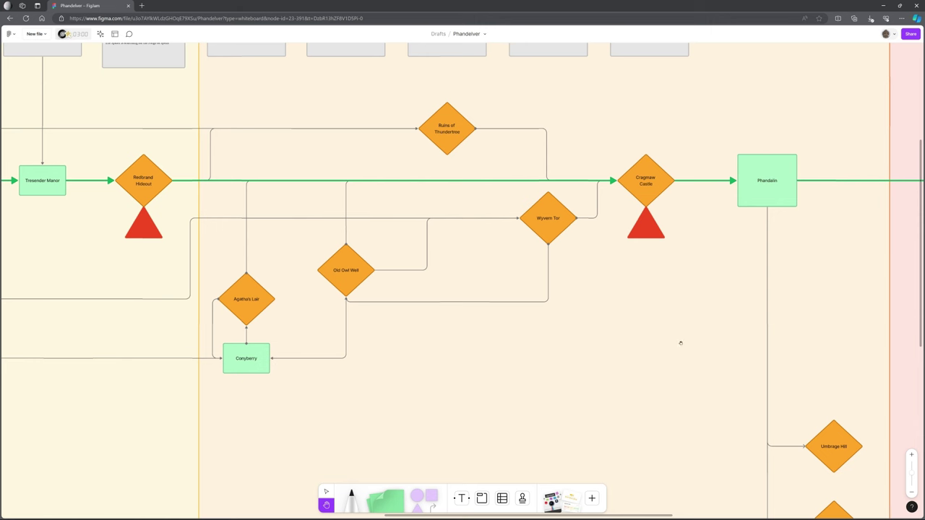
pyautogui.moveTo(707, 356); pyautogui.dragTo(489, 218)
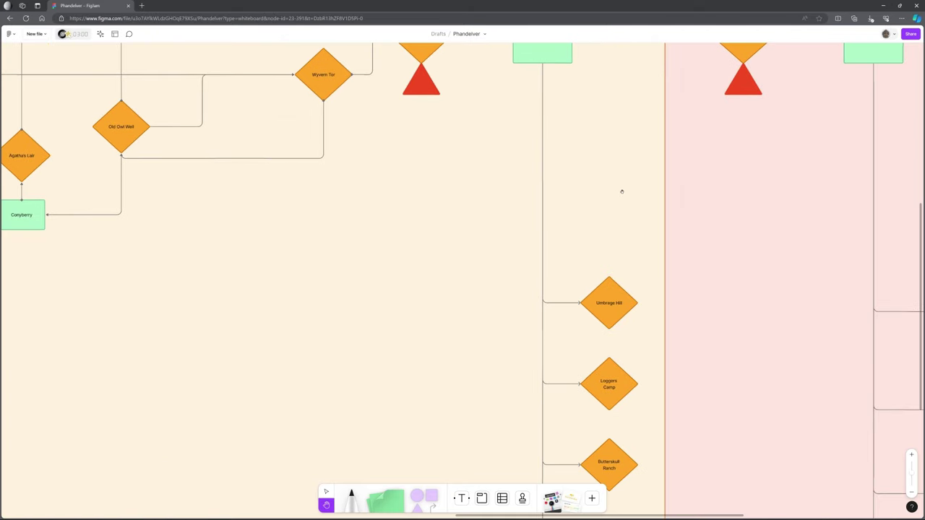
pyautogui.moveTo(619, 182); pyautogui.dragTo(452, 247)
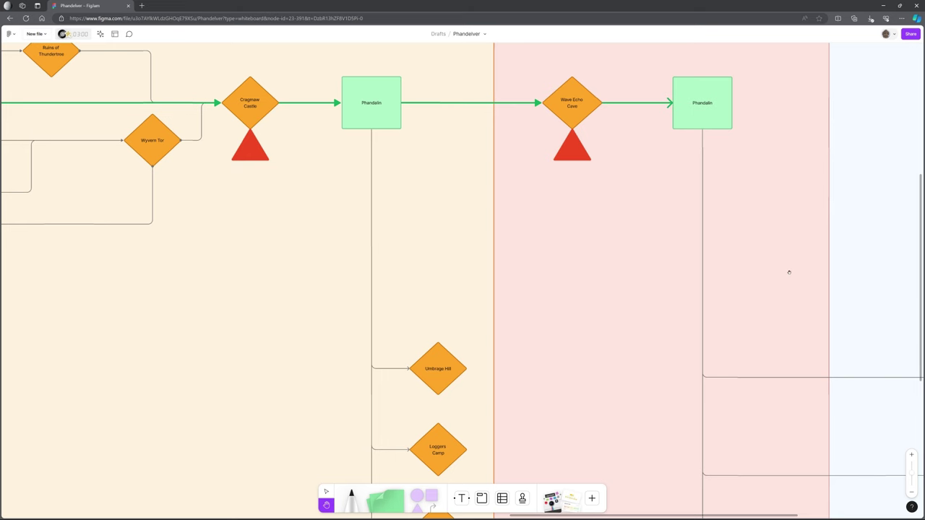
pyautogui.moveTo(787, 270); pyautogui.dragTo(717, 310)
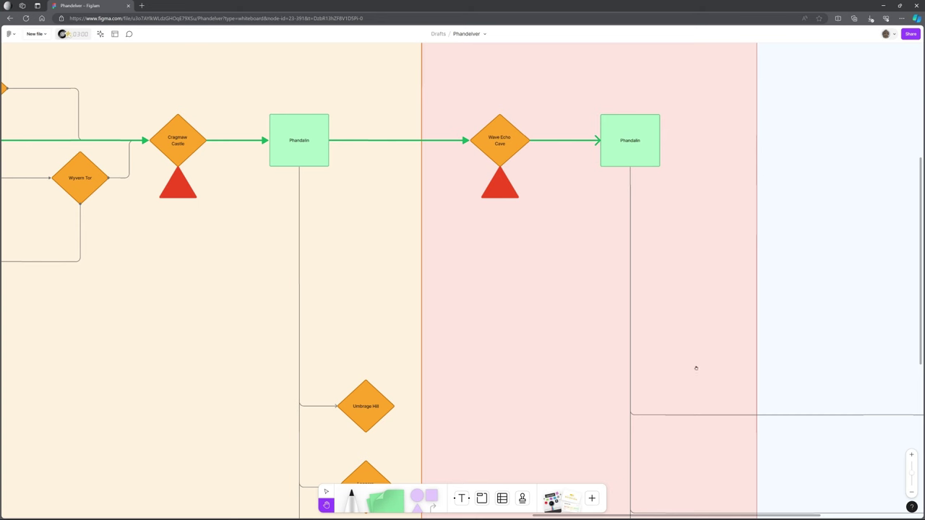
# Step: Zoom out and scroll over the side-quest diamonds fanning from Phandalin across Levels 4–6
pyautogui.scroll(-2, 697, 347)
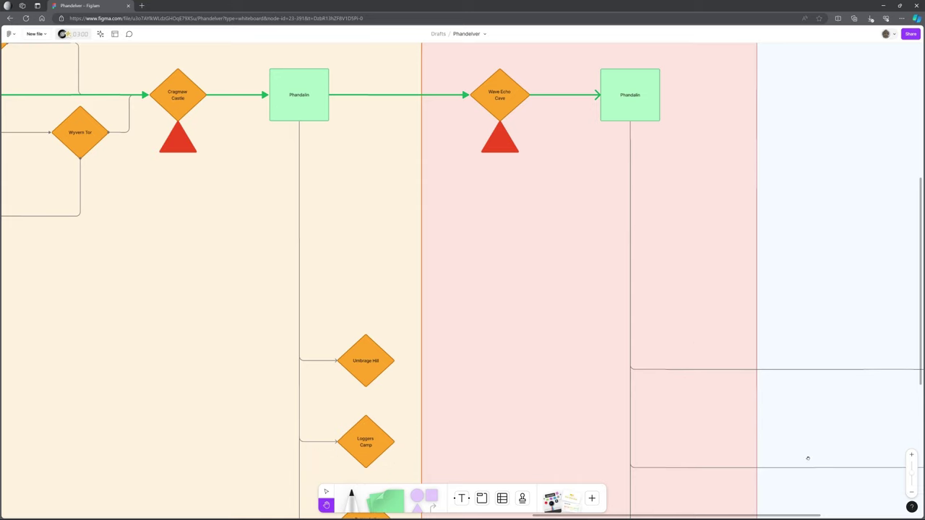
pyautogui.press('-')
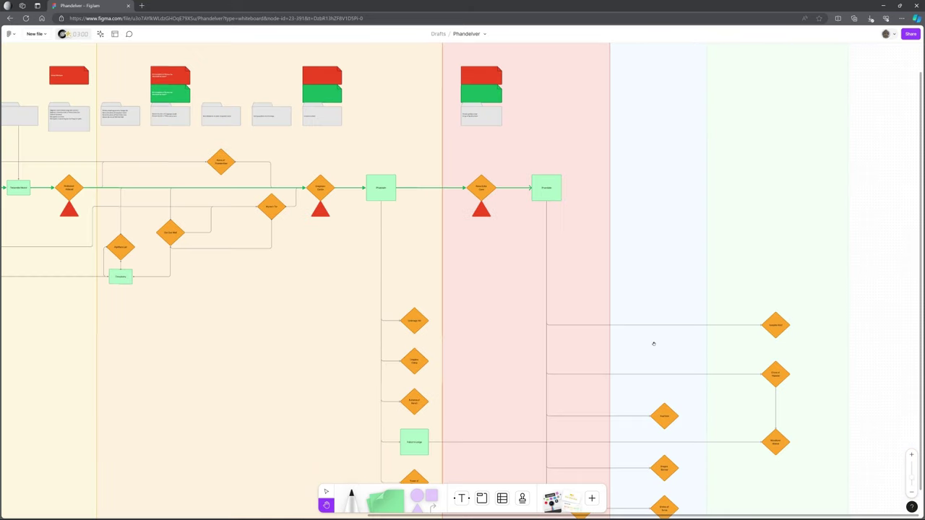
pyautogui.moveTo(657, 347); pyautogui.dragTo(491, 252)
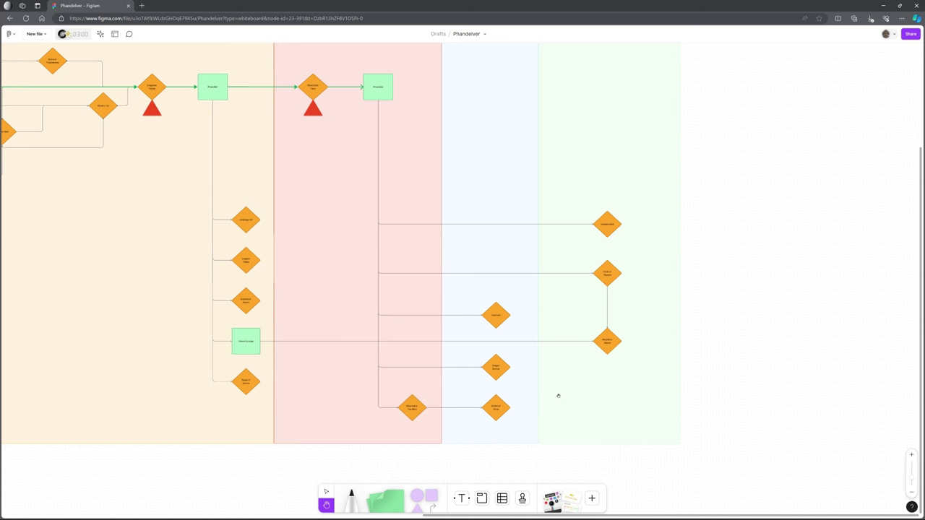
pyautogui.scroll(5, 518, 284)
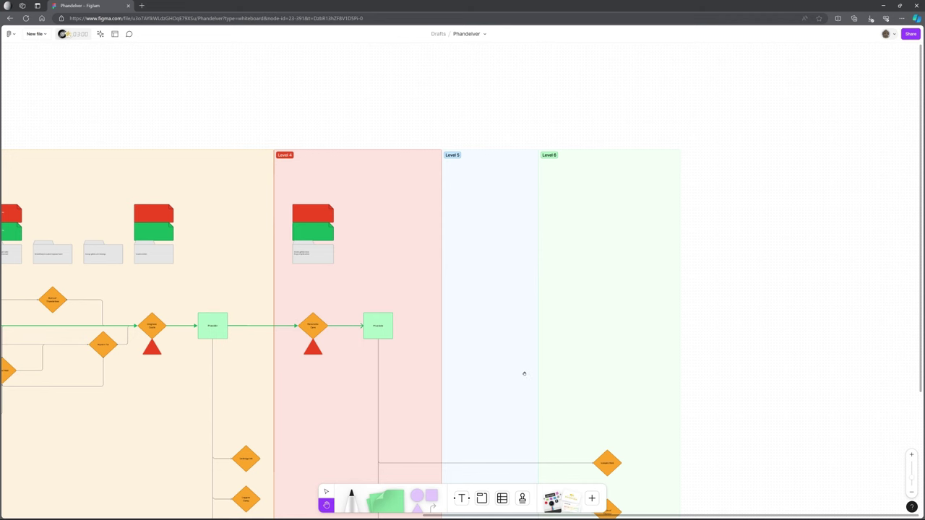
pyautogui.scroll(-6, 524, 374)
pyautogui.scroll(1, 550, 350)
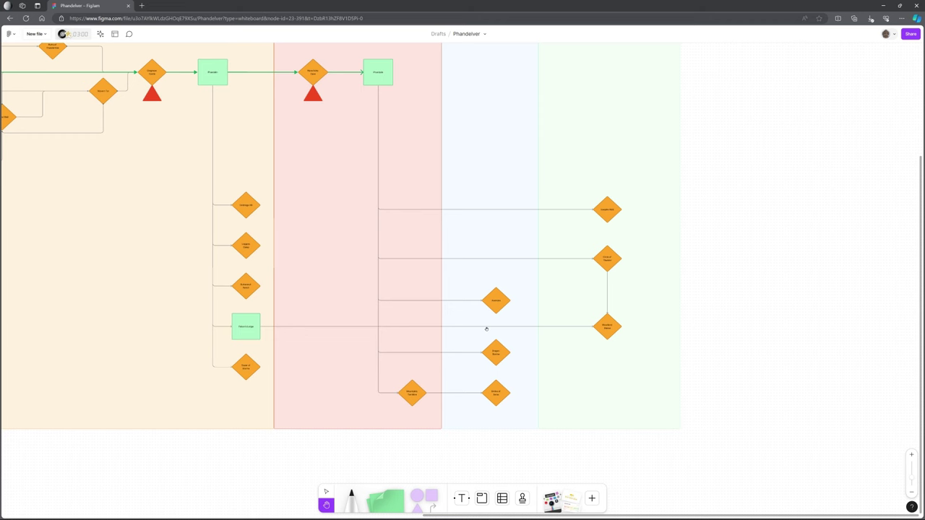
pyautogui.scroll(5, 486, 329)
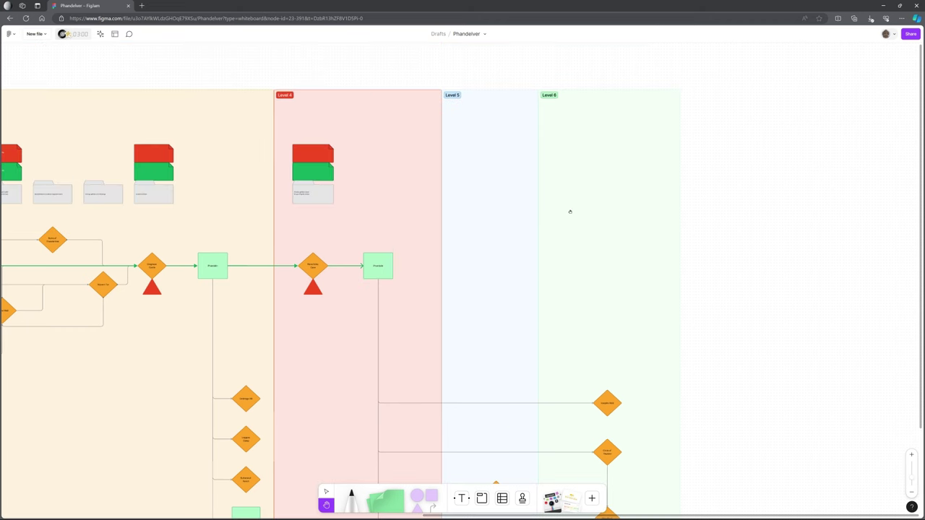
pyautogui.scroll(-4, 608, 289)
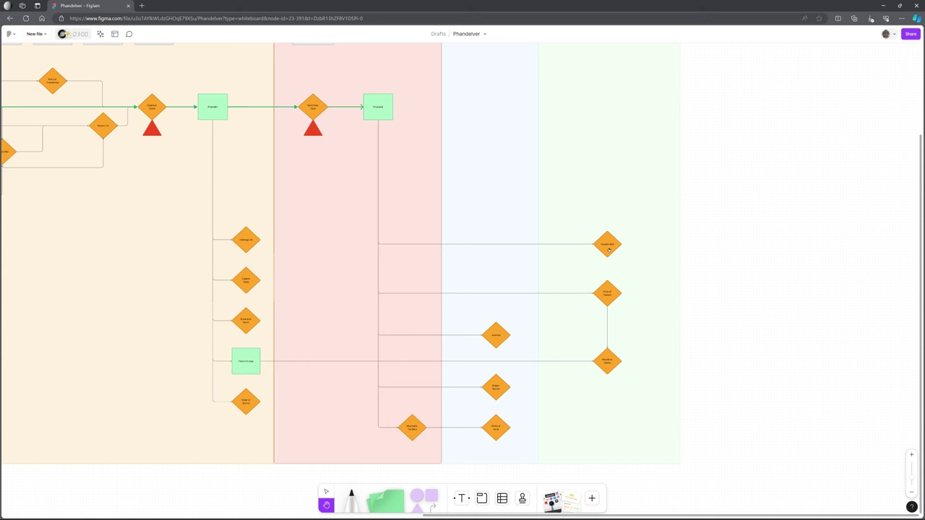
pyautogui.scroll(3, 491, 149)
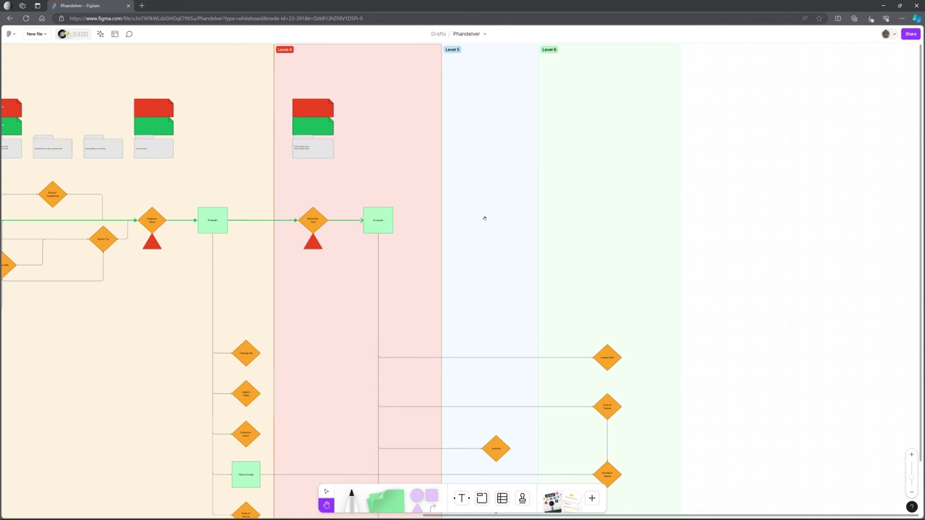
pyautogui.scroll(-5, 697, 271)
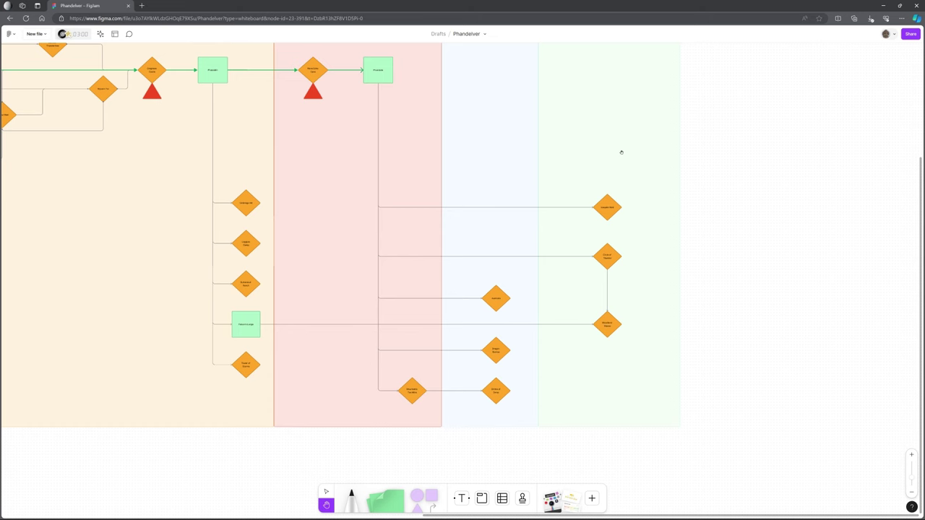
pyautogui.moveTo(628, 155); pyautogui.dragTo(565, 200)
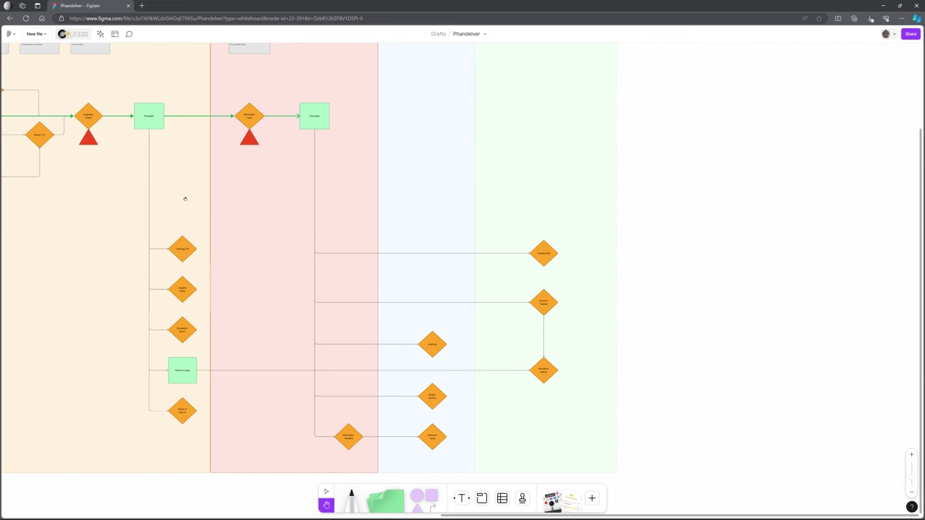
pyautogui.moveTo(184, 199); pyautogui.dragTo(620, 220)
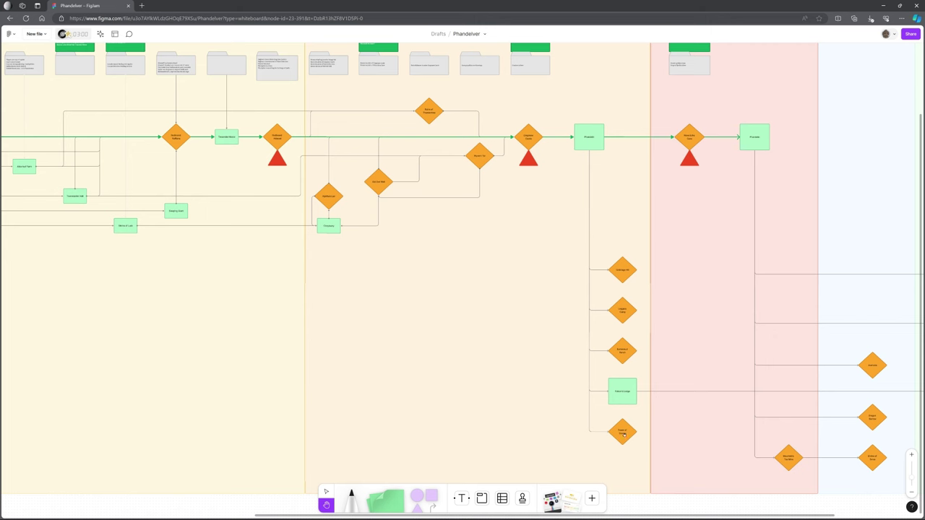
pyautogui.moveTo(670, 218); pyautogui.dragTo(552, 273)
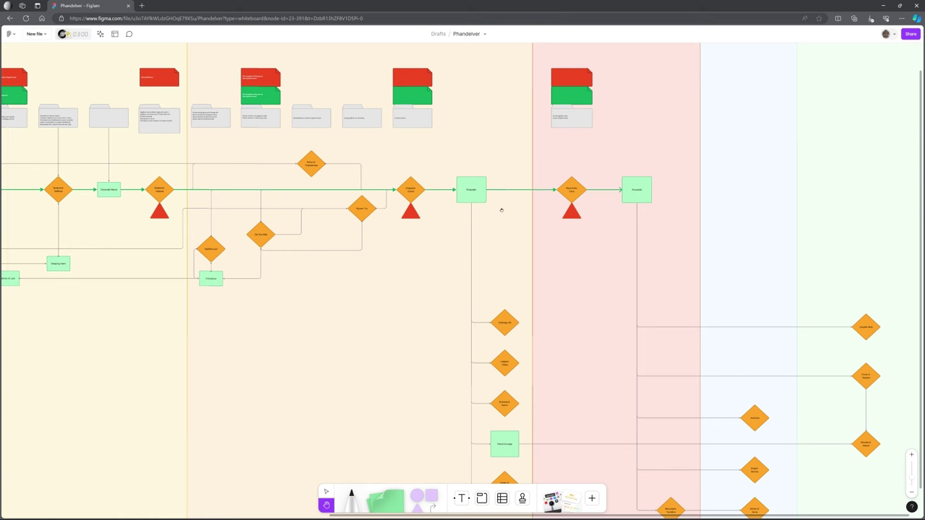
pyautogui.scroll(-3, 489, 269)
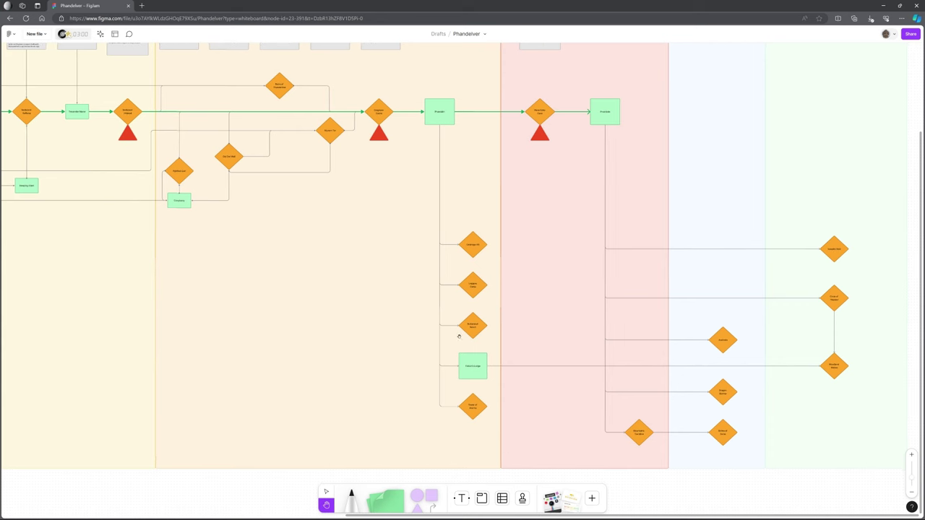
pyautogui.moveTo(488, 160); pyautogui.dragTo(588, 306)
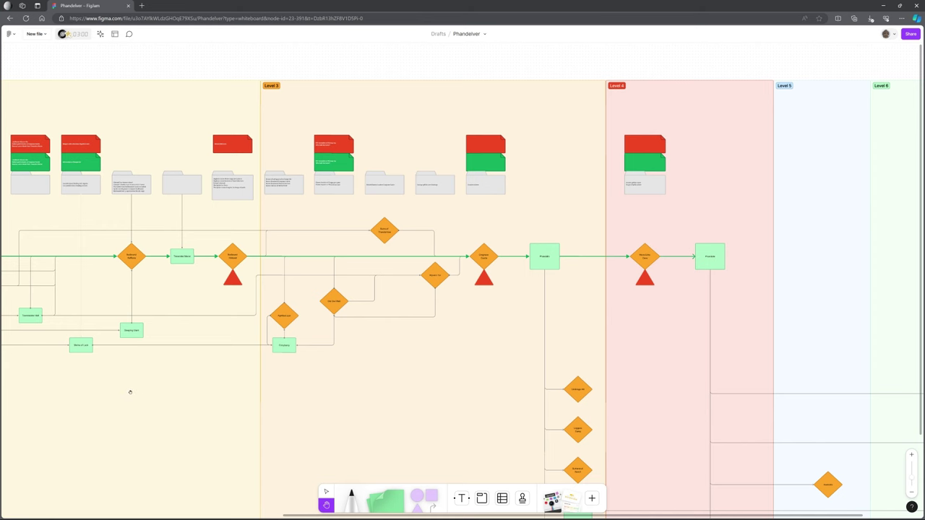
# Step: Pan back to Level 1, then leave the Phandelver board for Drafts via the main menu
pyautogui.moveTo(128, 390); pyautogui.dragTo(419, 338)
pyautogui.moveTo(162, 356); pyautogui.dragTo(339, 398)
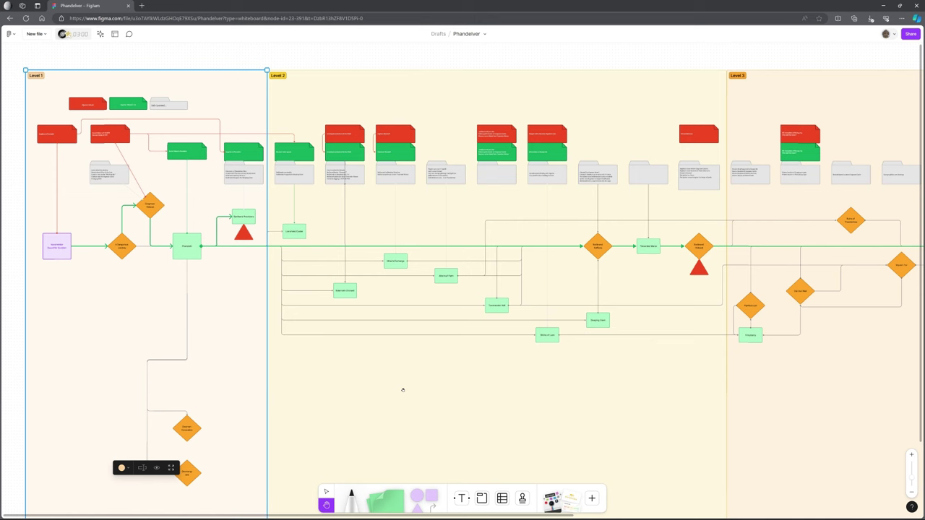
pyautogui.click(10, 34)
pyautogui.click(28, 51)
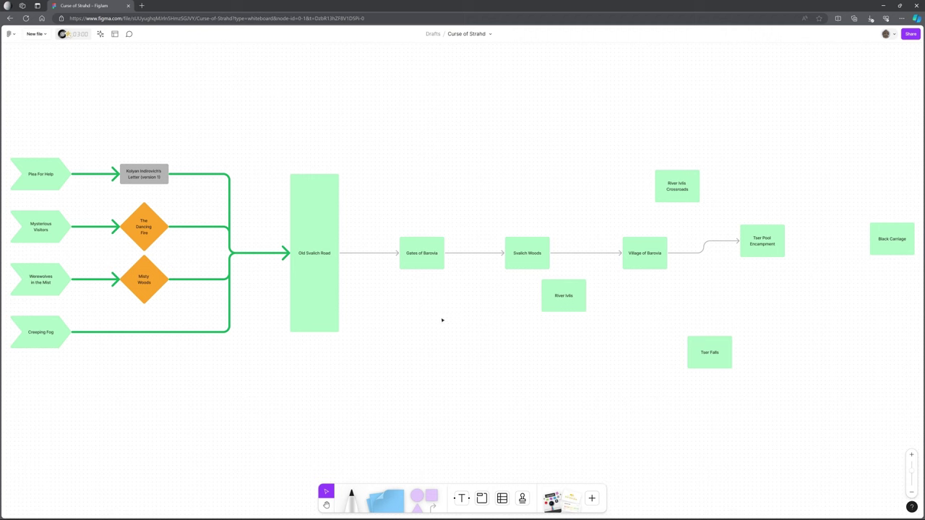
# Step: Scroll over the Curse of Strahd board's Barovia flowchart, from Old Svalich Road onward
pyautogui.scroll(1, 441, 320)
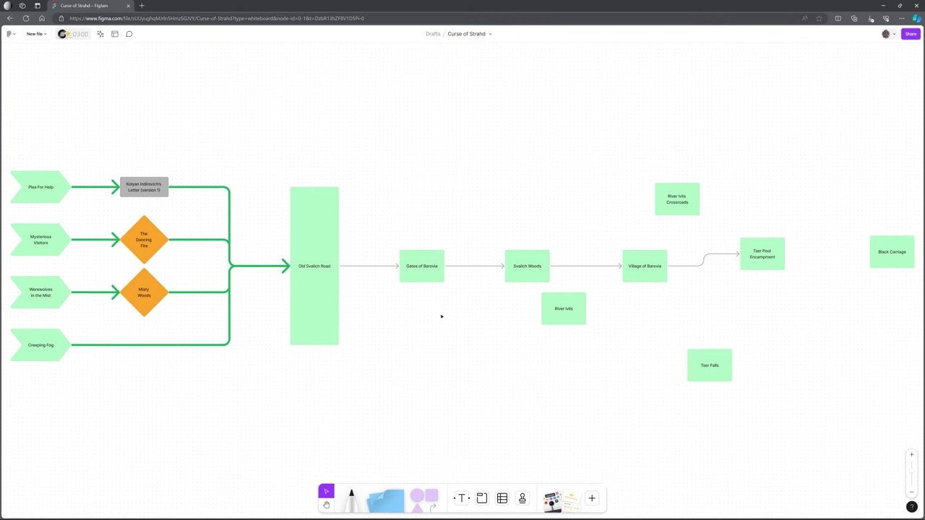
pyautogui.scroll(1, 442, 315)
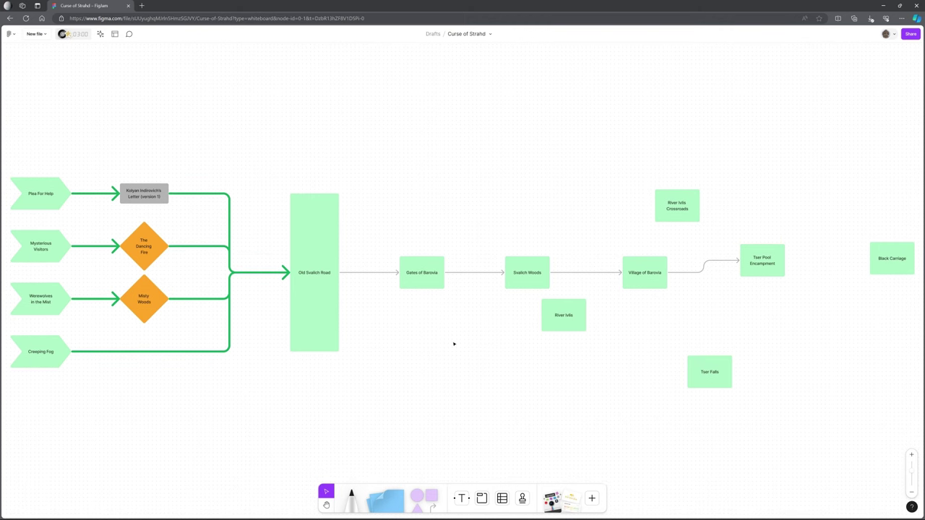